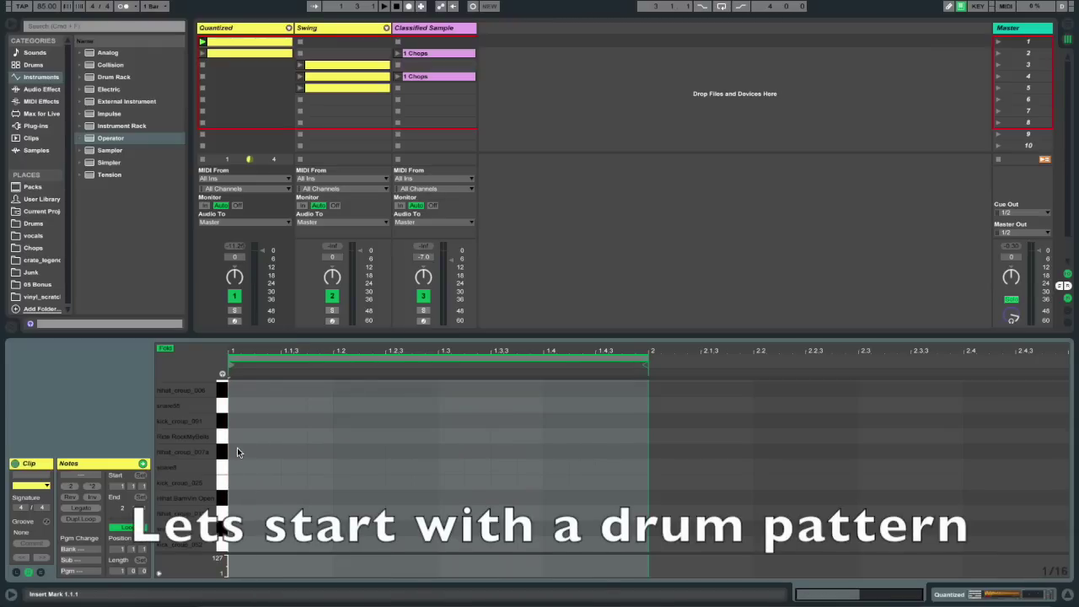
# Add hihat_croup_007a notes at 1.1.1 and 1.1.3 in the Quantized clip and duplicate the pair three times to fill the bar.
pyautogui.doubleClick(237, 452)
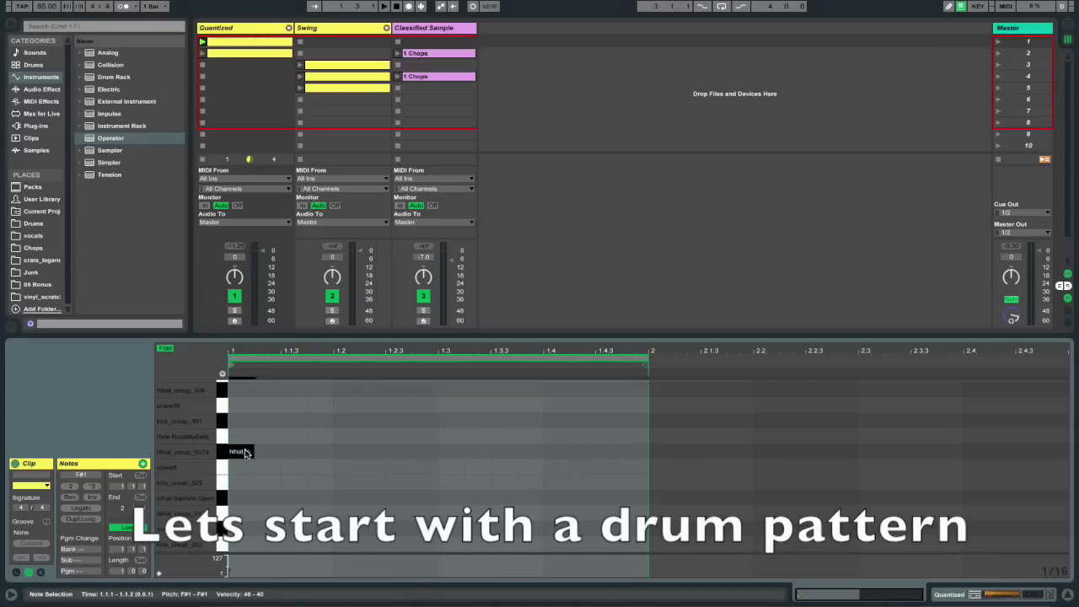
pyautogui.doubleClick(294, 453)
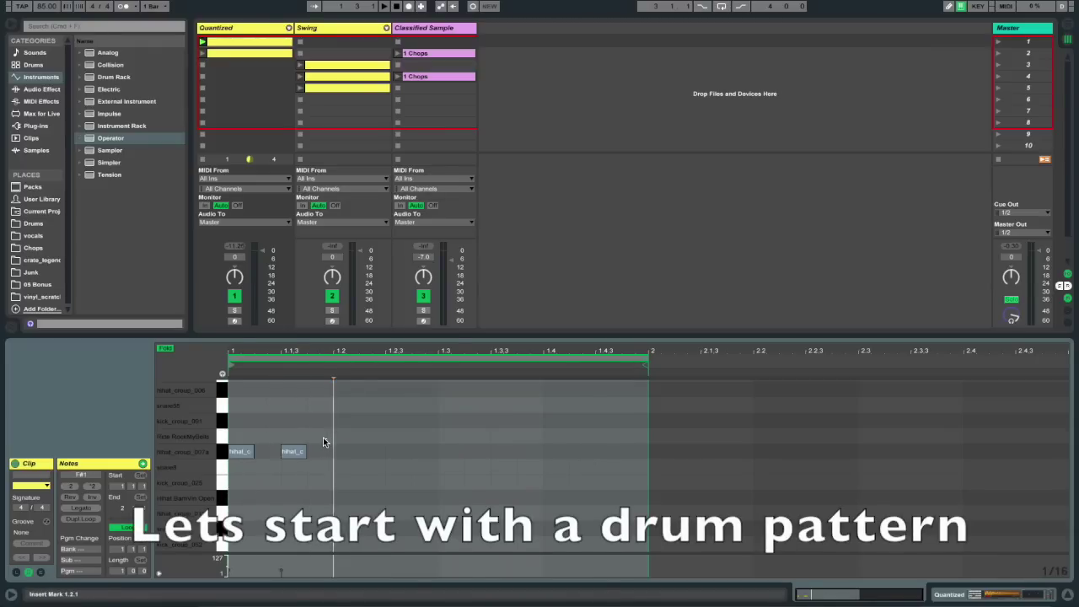
pyautogui.click(227, 455)
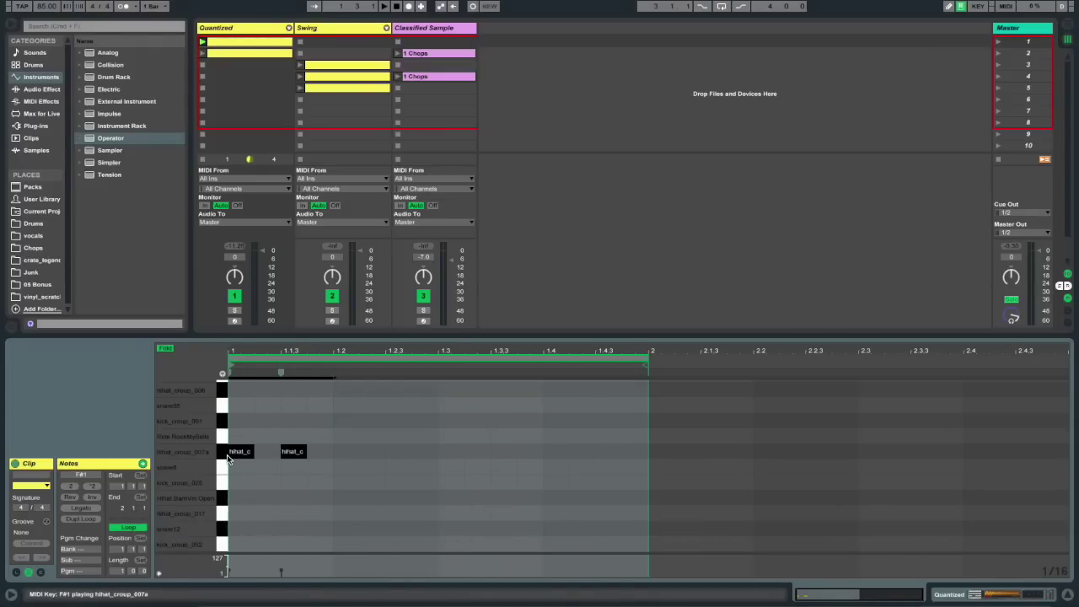
pyautogui.press('super+d')
pyautogui.press('super+d')
pyautogui.press('super+d')
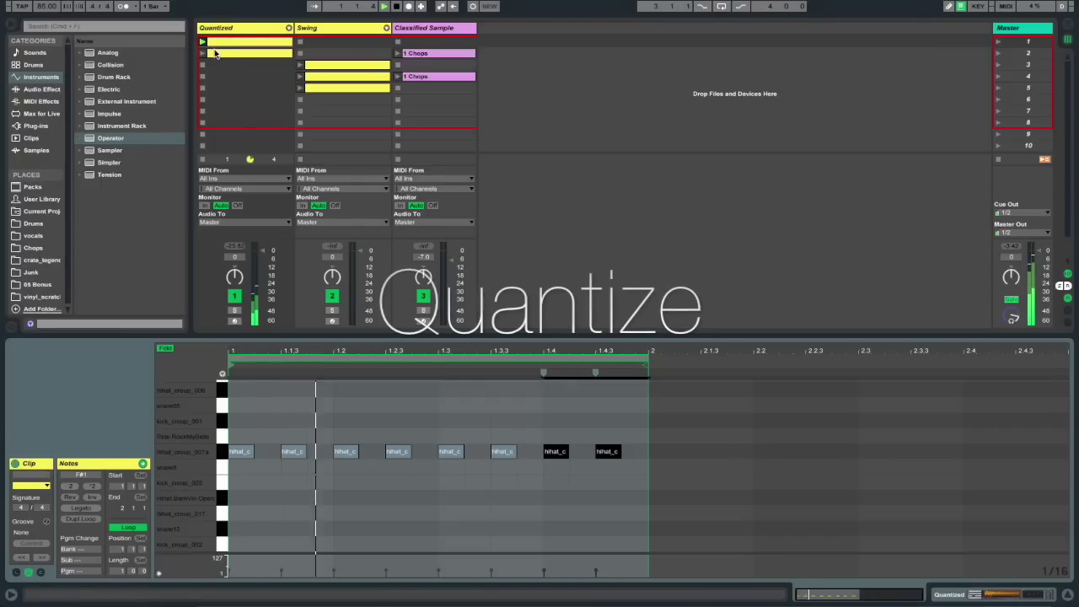
# Raise the velocity of all the hi-hat notes to 72.
pyautogui.click(219, 455)
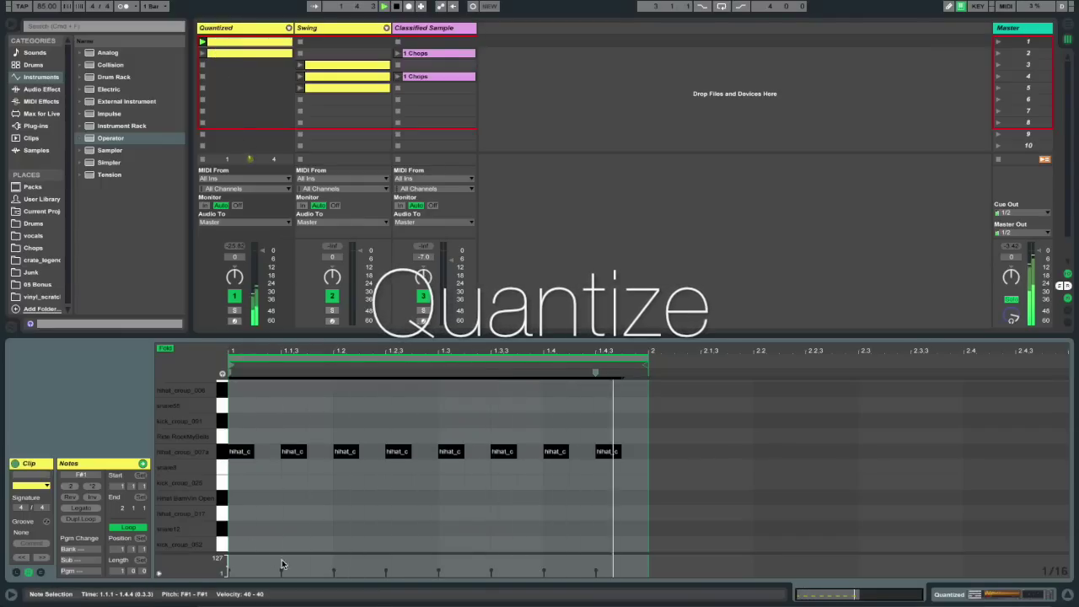
pyautogui.click(284, 573)
pyautogui.click(277, 530)
# Add snare notes on beats 1.2 and 1.4 and kick_croup_025 notes at 1.1.1, 1.3 and 1.3.3.
pyautogui.doubleClick(346, 469)
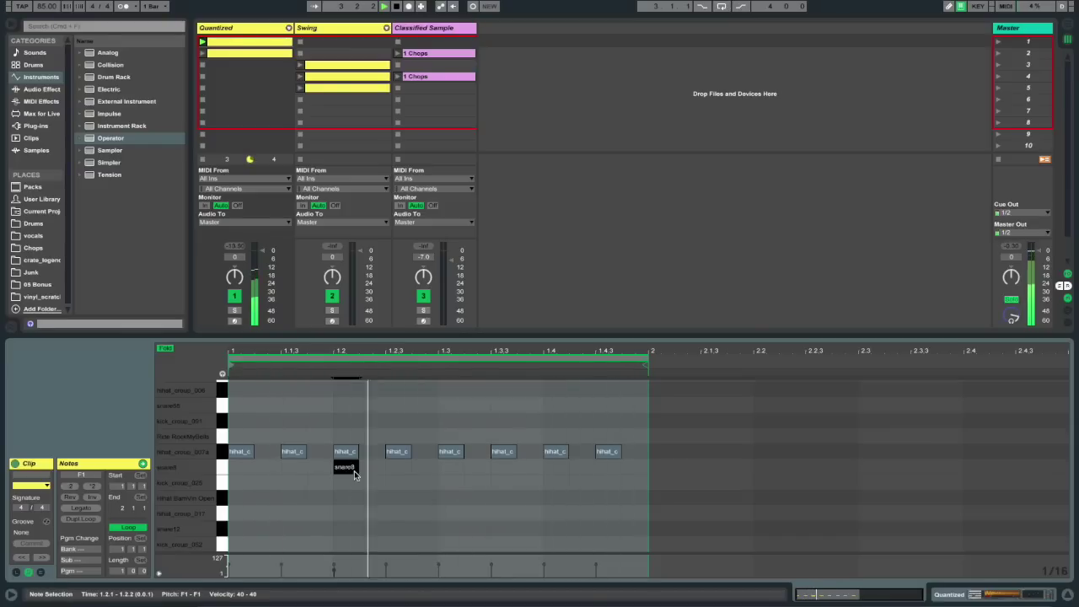
pyautogui.doubleClick(551, 469)
pyautogui.doubleClick(240, 483)
pyautogui.click(446, 488)
pyautogui.doubleClick(449, 486)
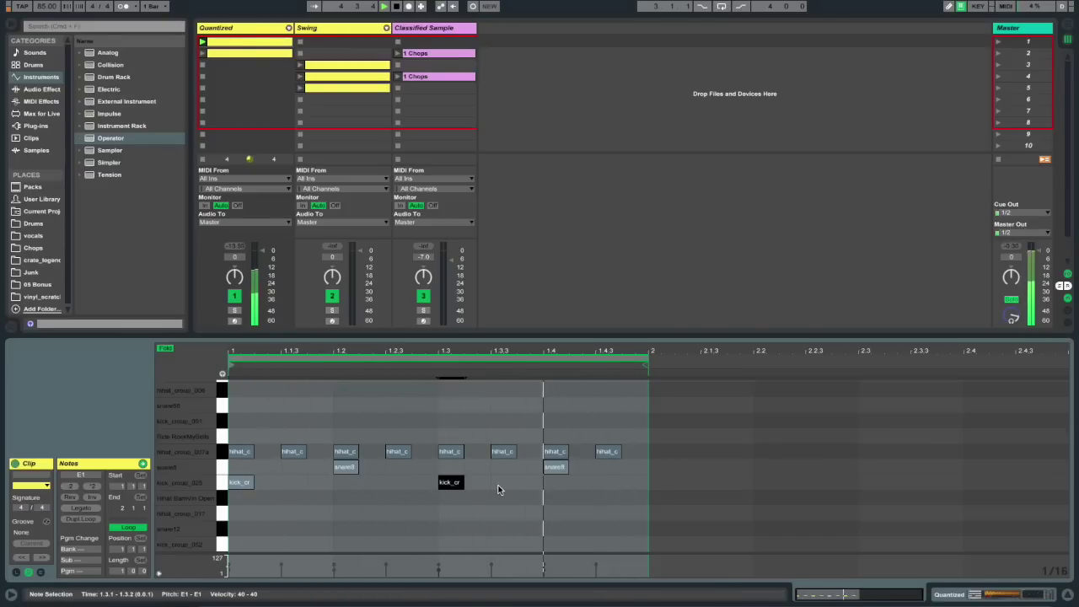
pyautogui.doubleClick(503, 486)
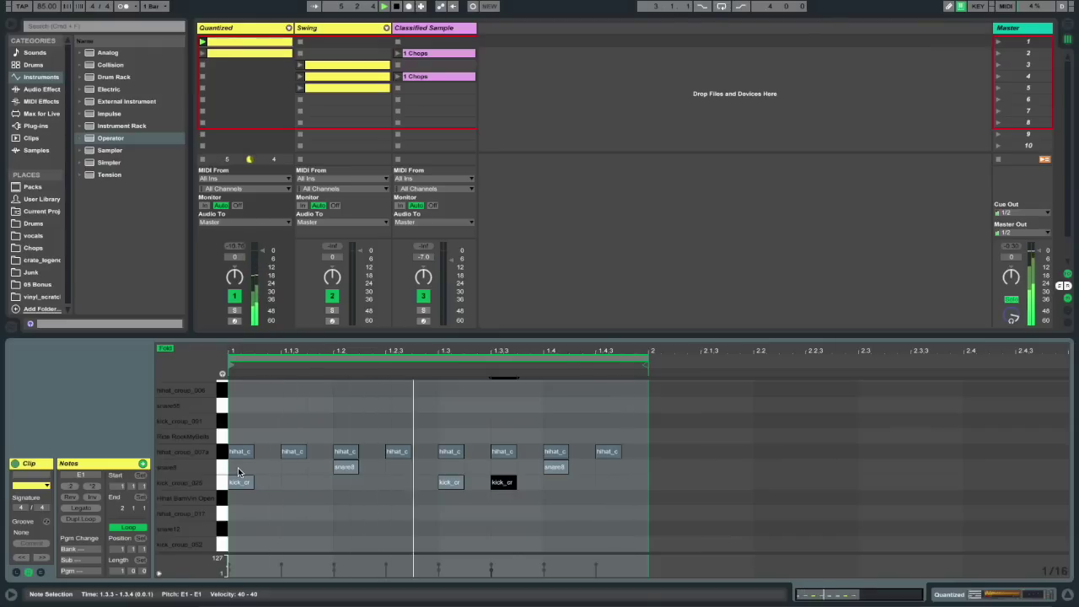
# Raise the velocity of all the kick and snare notes together to about 69.
pyautogui.moveTo(582, 460); pyautogui.dragTo(240, 504)
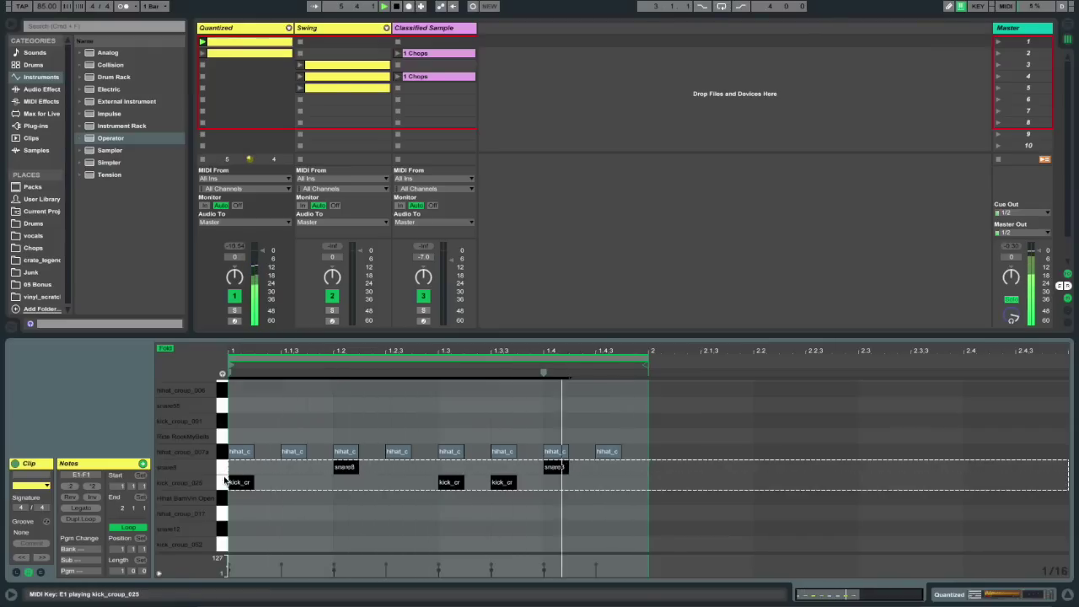
pyautogui.click(335, 571)
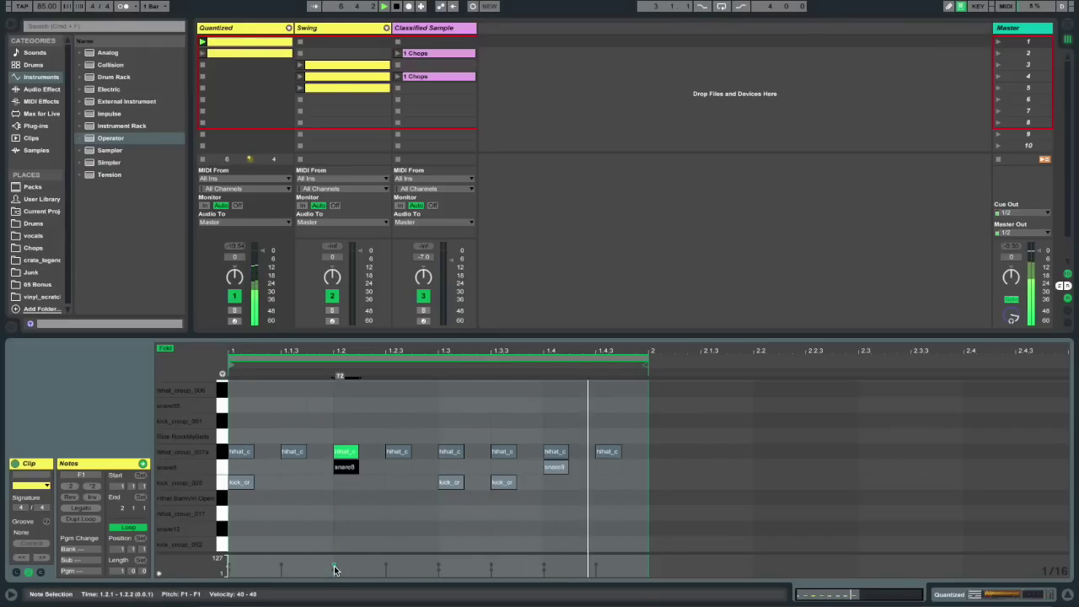
pyautogui.moveTo(222, 472); pyautogui.dragTo(221, 481)
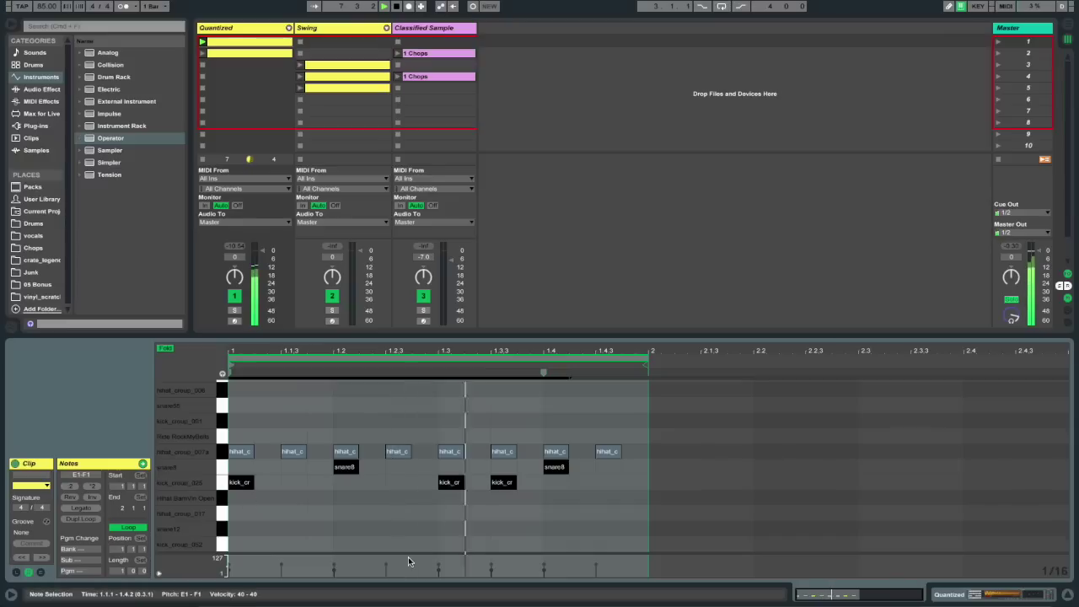
pyautogui.moveTo(438, 566); pyautogui.dragTo(441, 354)
pyautogui.click(548, 267)
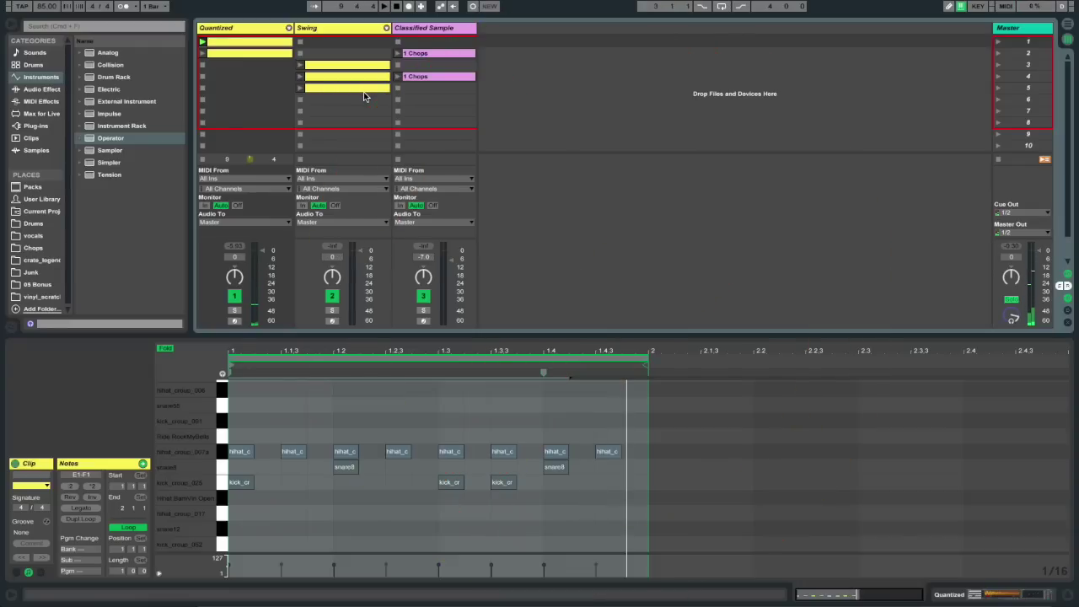
# Play the Swing track's scene 3 clip and examine how its notes sit against the grid.
pyautogui.click(299, 64)
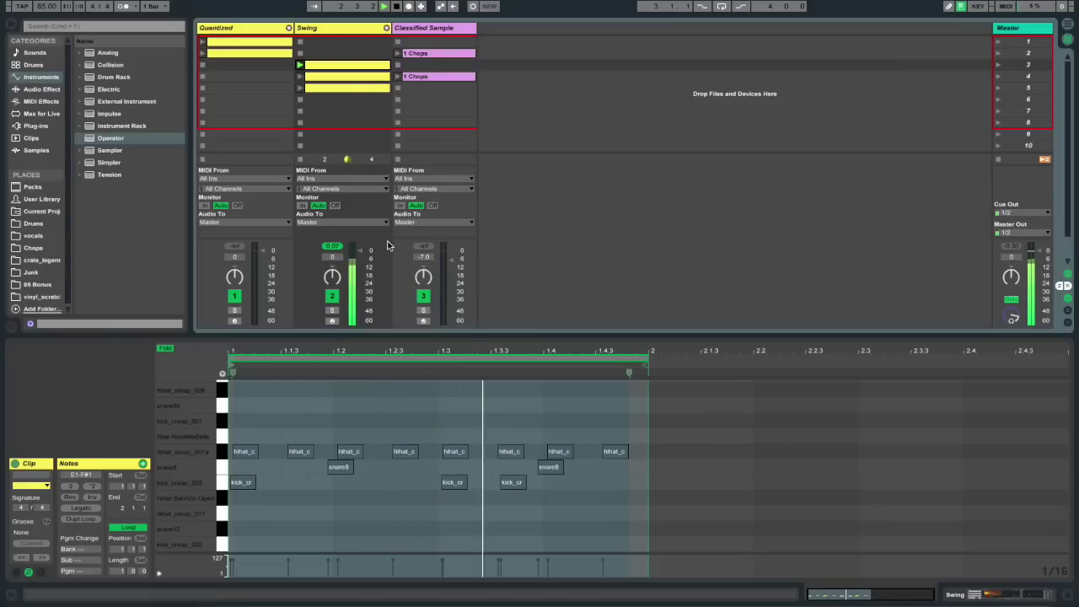
pyautogui.click(374, 100)
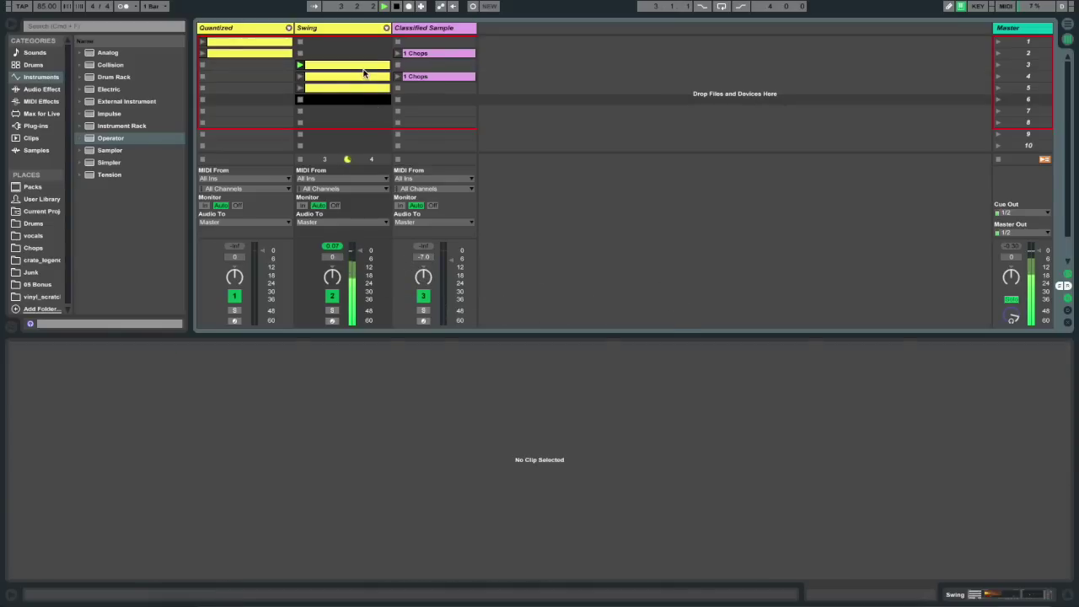
pyautogui.click(365, 73)
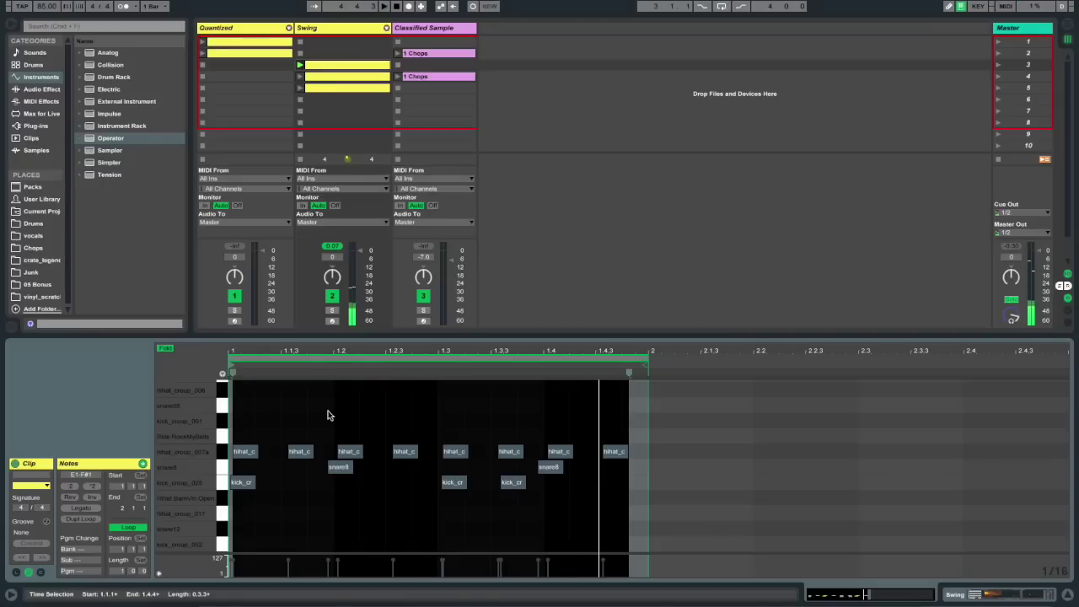
pyautogui.click(317, 436)
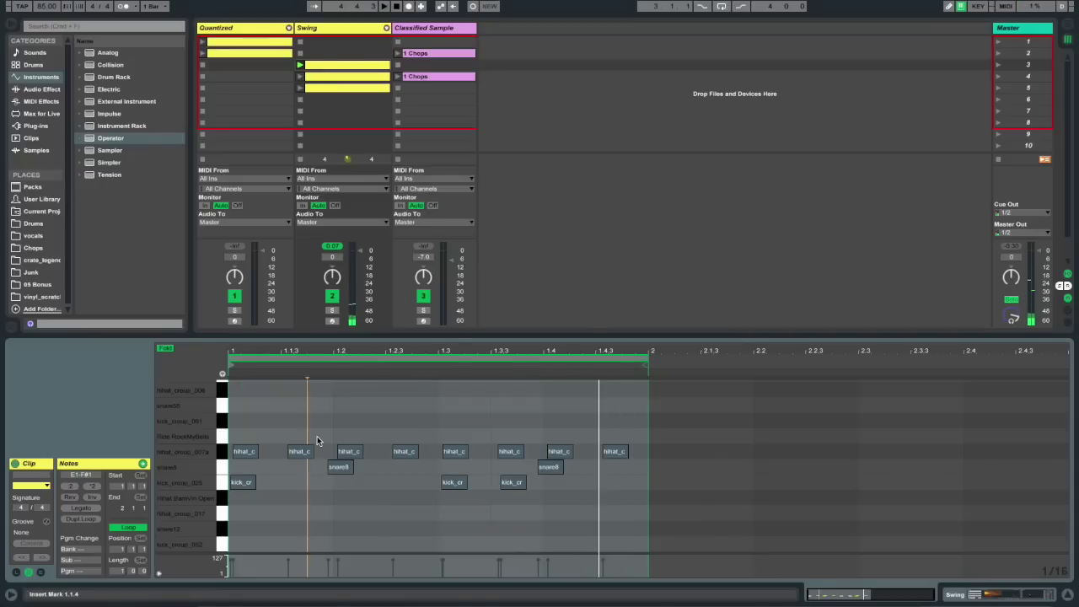
pyautogui.click(253, 426)
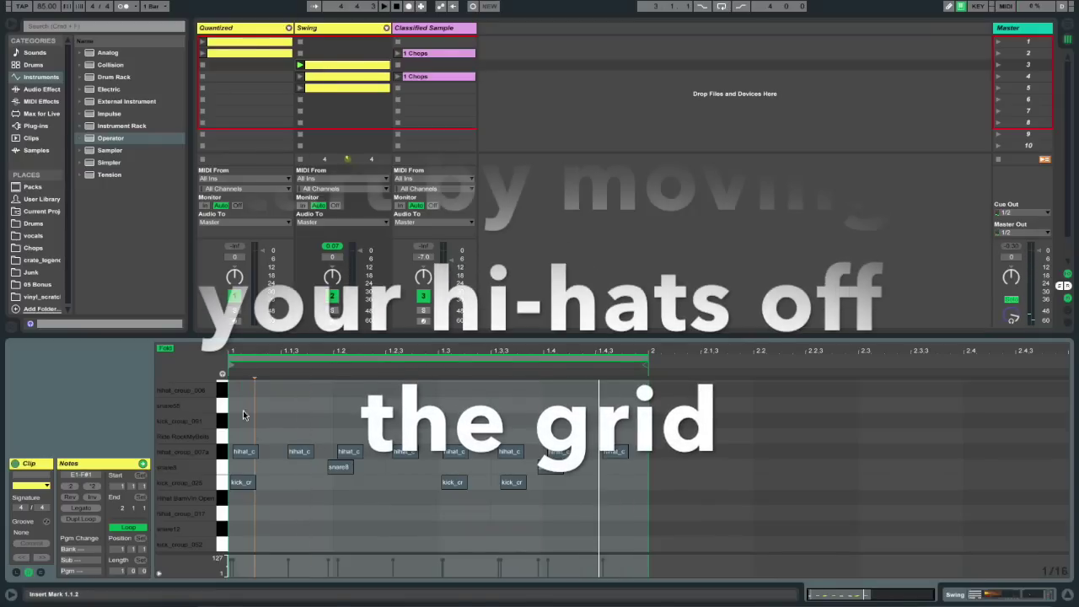
# In the first Quantized clip, nudge the offbeat hi-hats slightly later and shift the whole hi-hat row a little later too.
pyautogui.click(238, 42)
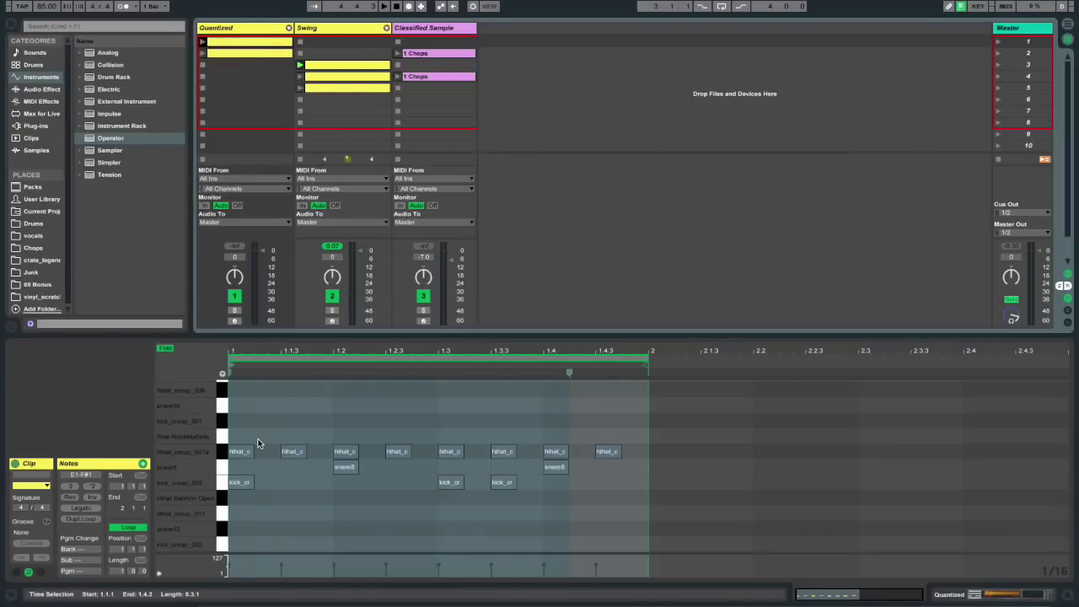
pyautogui.click(291, 451)
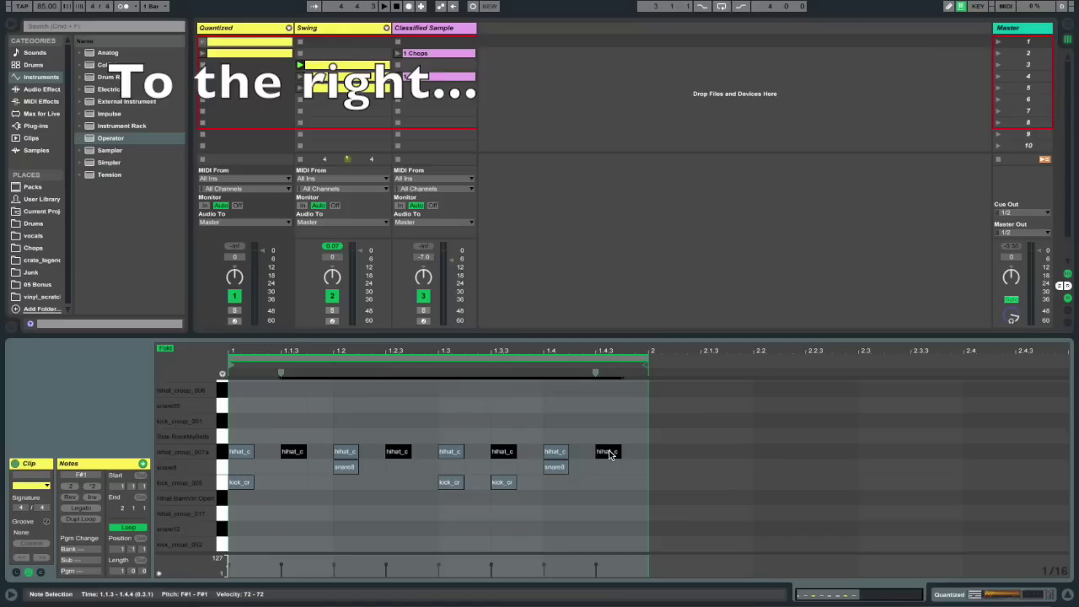
pyautogui.moveTo(609, 453); pyautogui.dragTo(616, 458)
pyautogui.click(222, 453)
pyautogui.moveTo(240, 453); pyautogui.dragTo(246, 457)
pyautogui.click(245, 444)
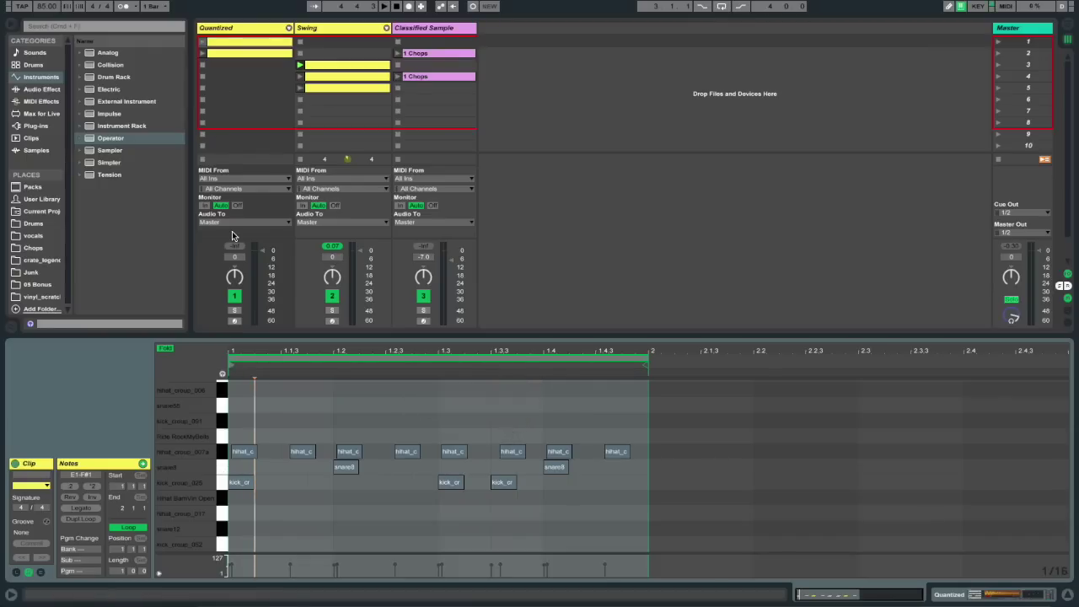
# Start playback and nudge both snares slightly earlier and the kick at 1.3.3 slightly later.
pyautogui.press('space')
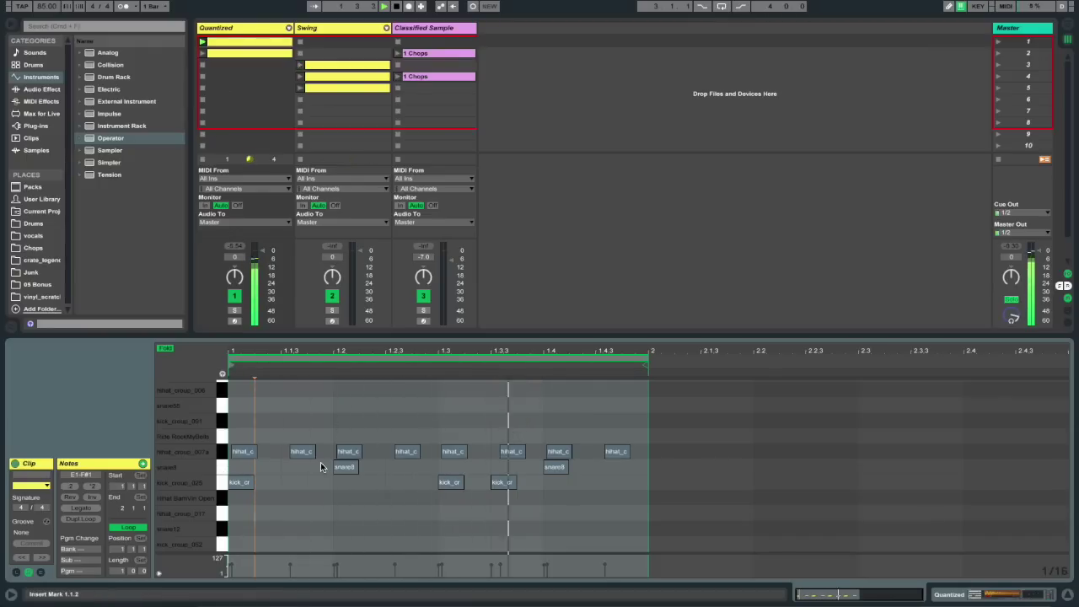
pyautogui.click(221, 469)
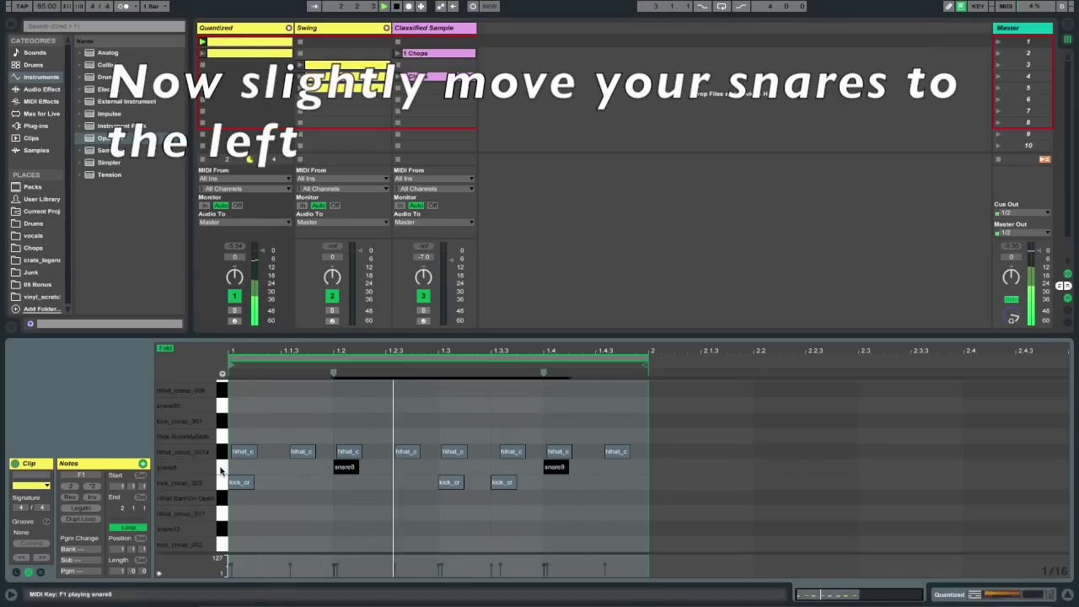
pyautogui.moveTo(354, 470); pyautogui.dragTo(344, 474)
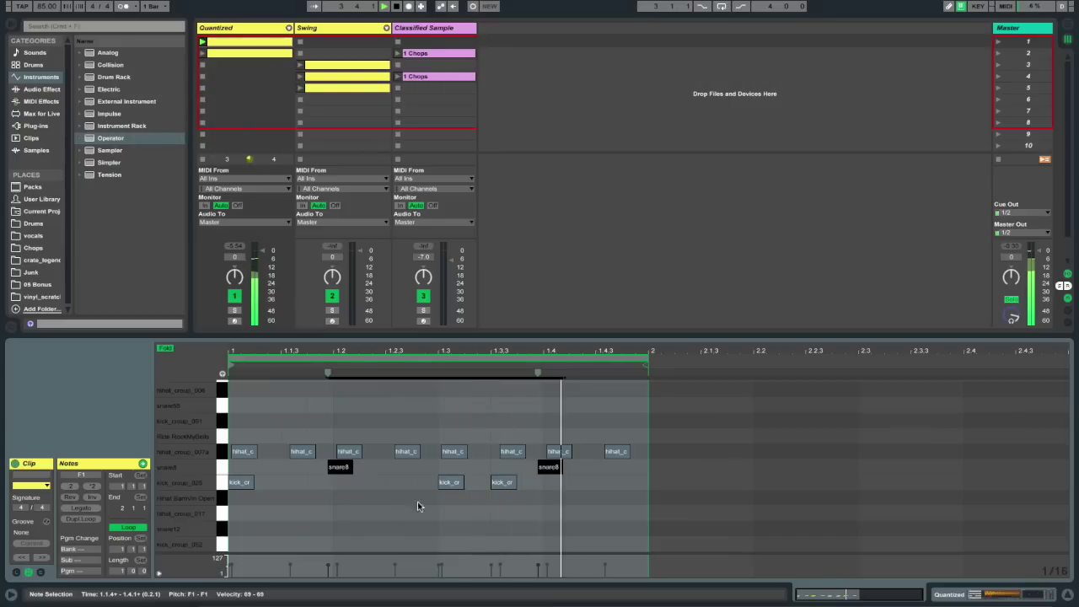
pyautogui.moveTo(504, 483); pyautogui.dragTo(512, 489)
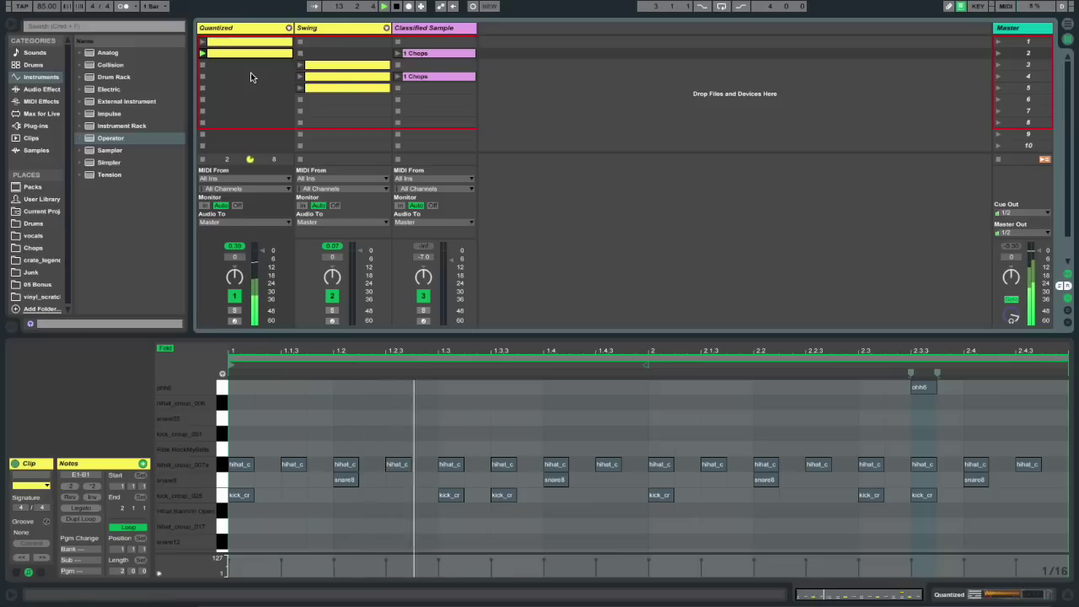
# View the scene 4 Swing clip and play the scene 2 1 Chops sample together with the second Quantized drum clip.
pyautogui.click(316, 78)
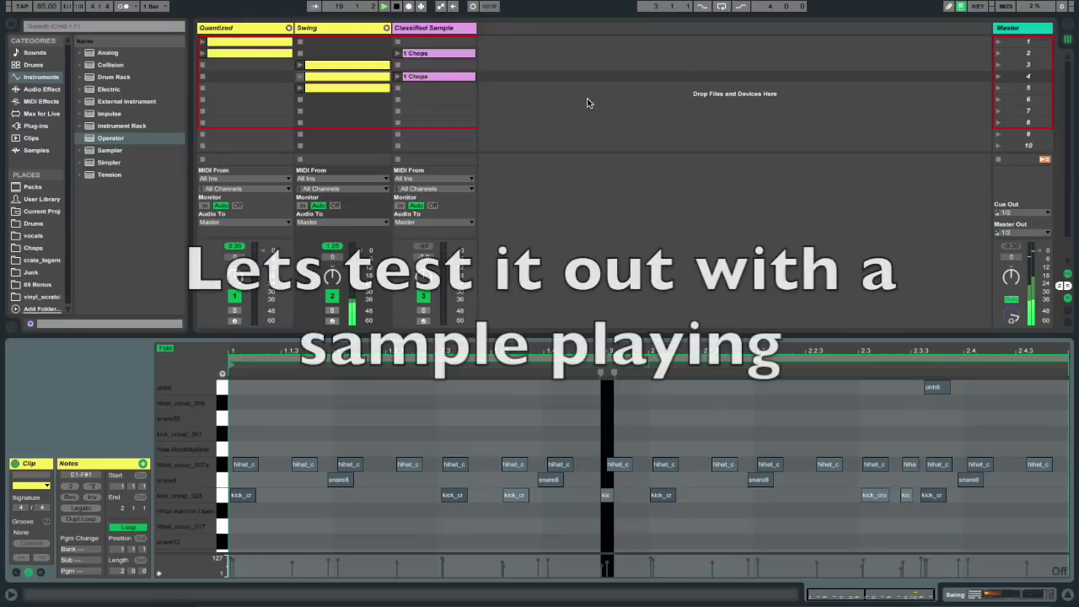
pyautogui.click(399, 55)
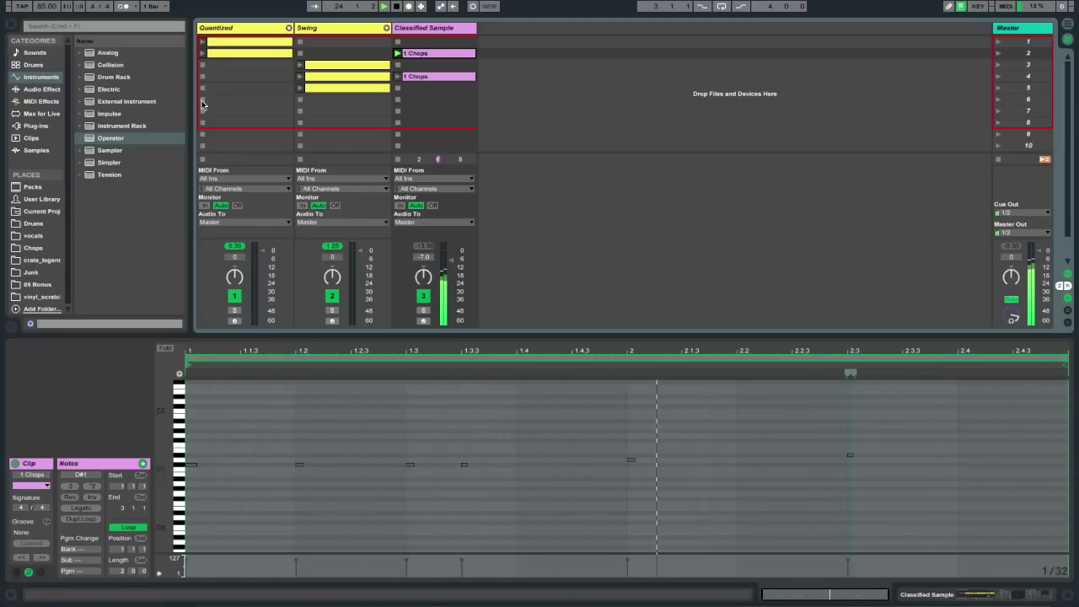
pyautogui.press('Return')
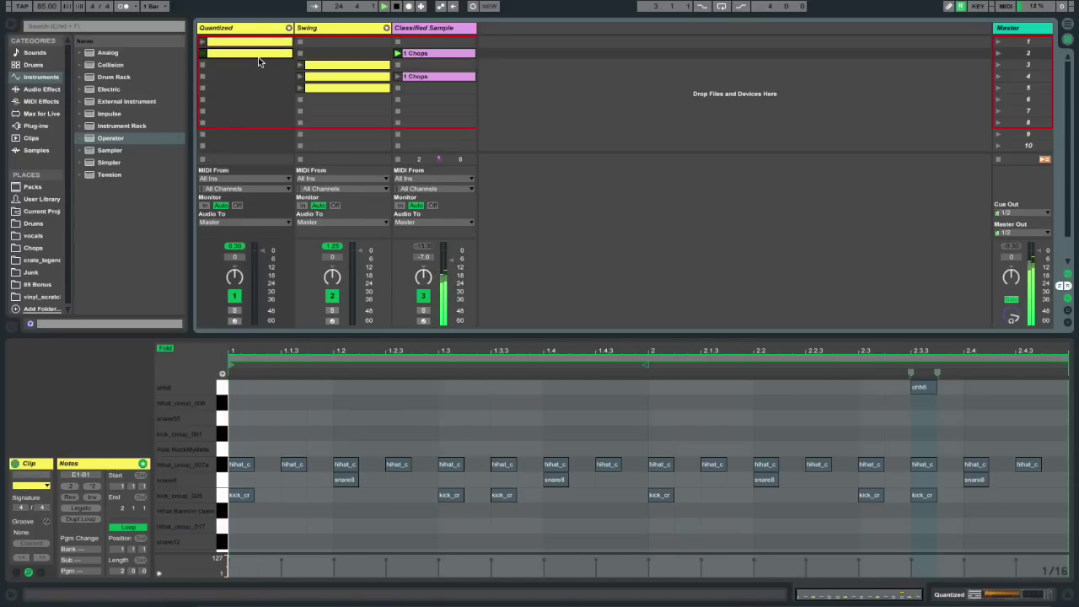
pyautogui.click(442, 56)
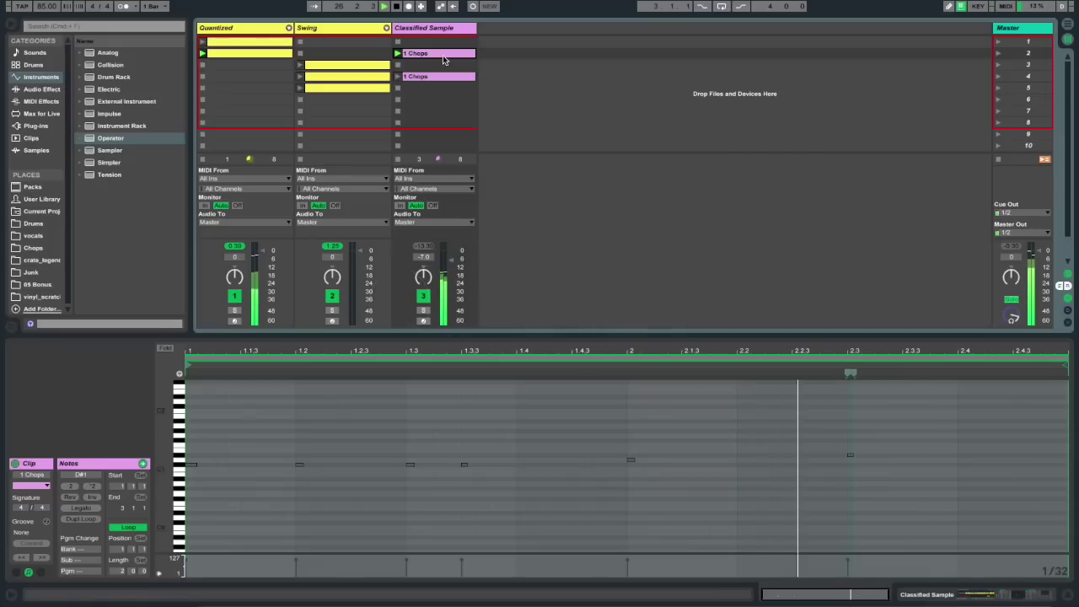
pyautogui.click(282, 59)
pyautogui.click(417, 55)
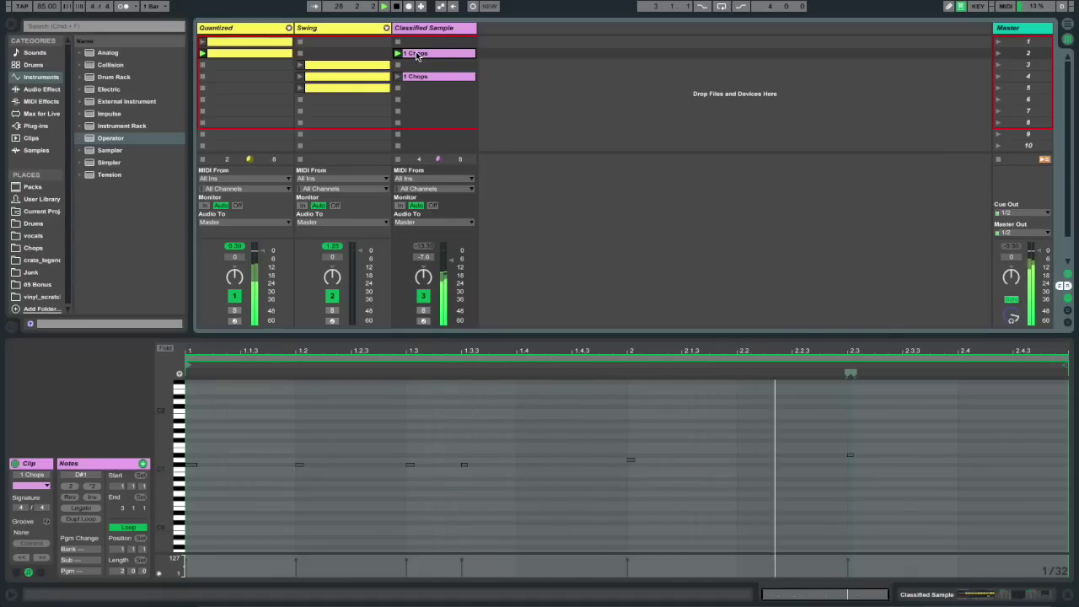
# Play the scene 4 Swing drum clip together with its 1 Chops sample and examine the notes of both clips.
pyautogui.press('Down')
pyautogui.press('Down')
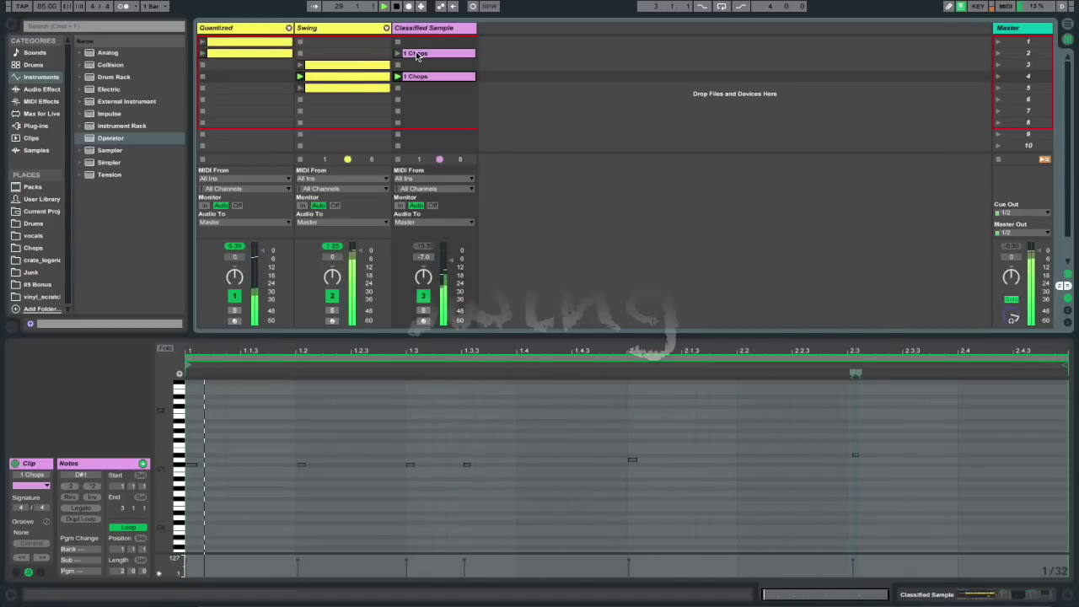
pyautogui.click(360, 78)
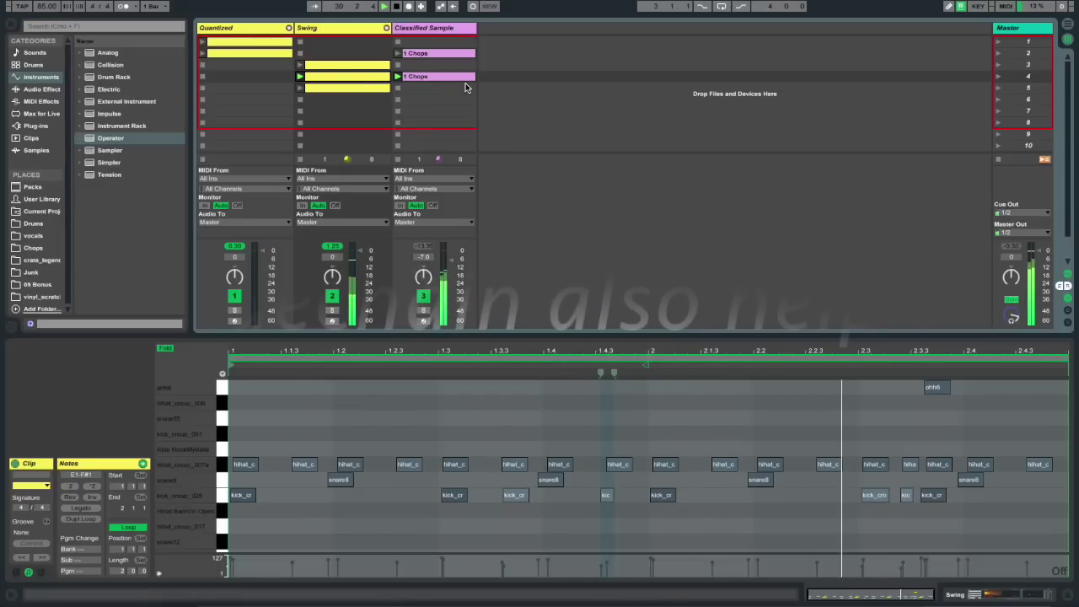
pyautogui.click(412, 77)
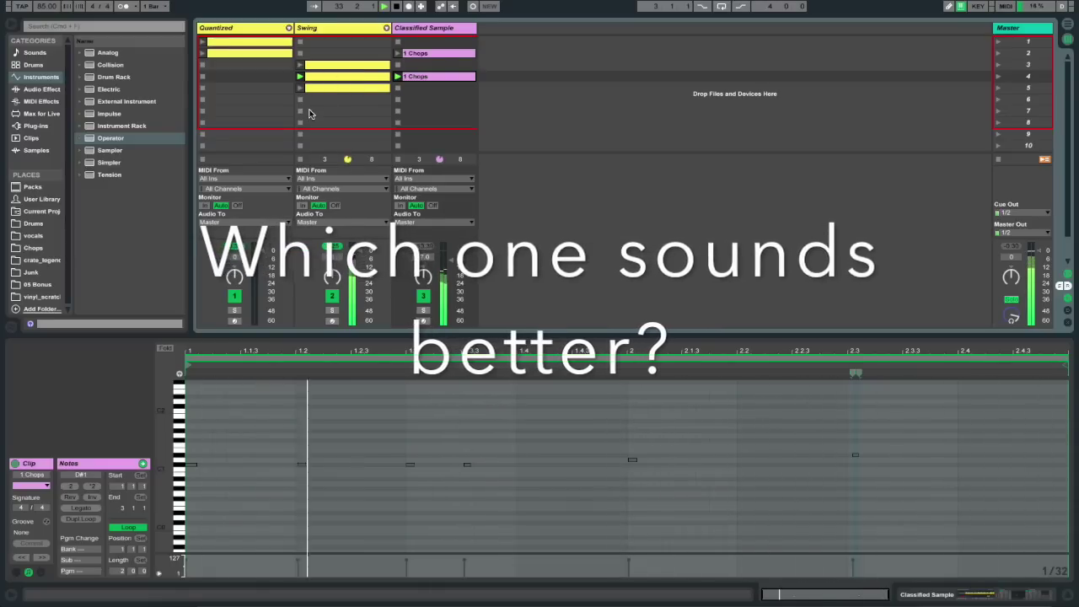
pyautogui.click(328, 81)
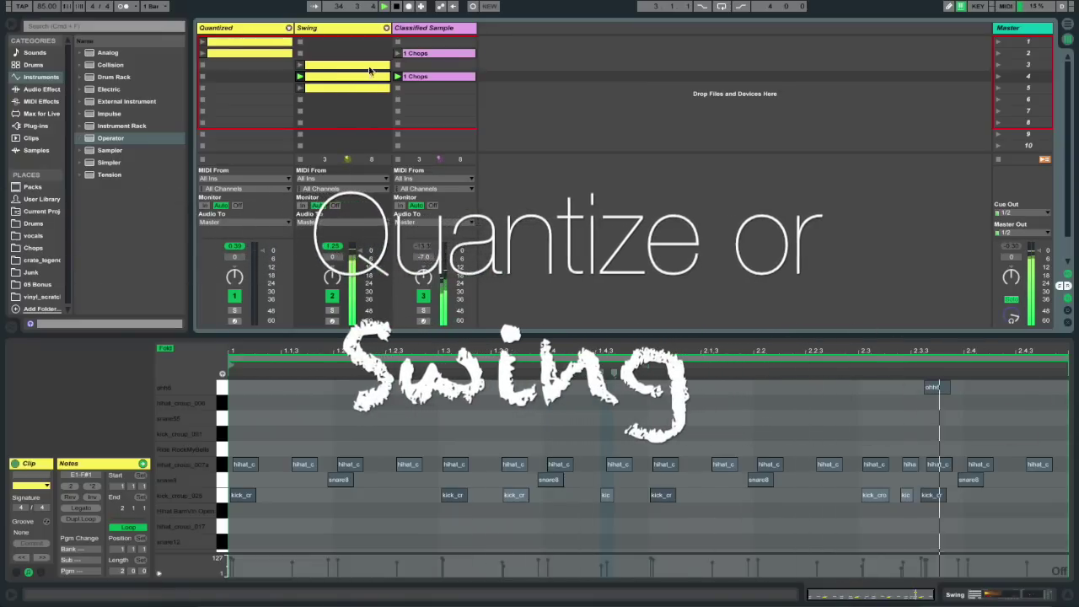
pyautogui.click(418, 77)
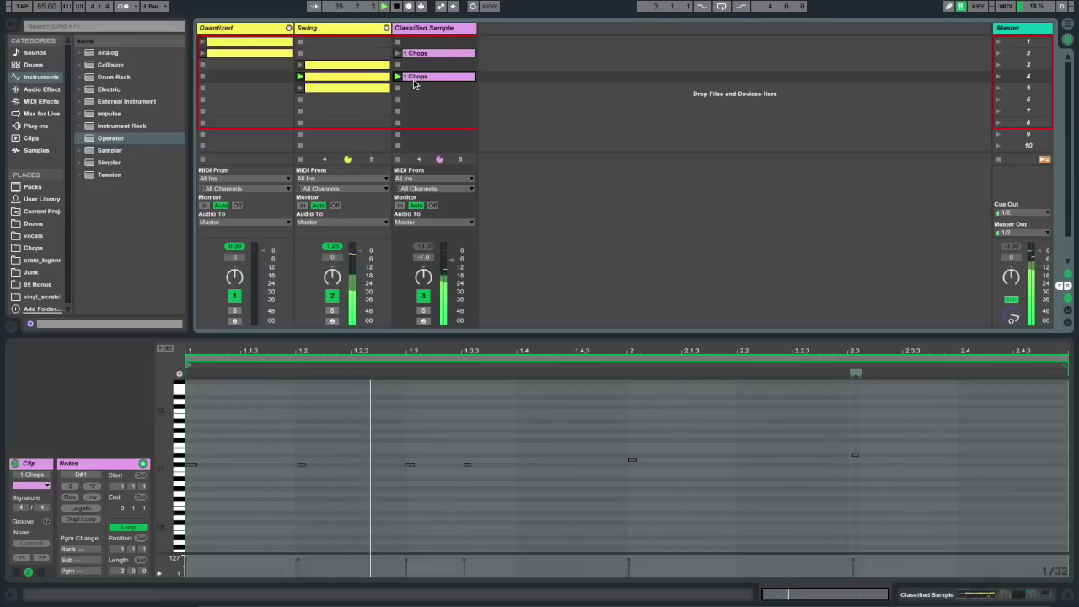
# Briefly mute and reactivate the Classified Sample track to hear the swung drums alone, and view that track's device chain.
pyautogui.click(423, 296)
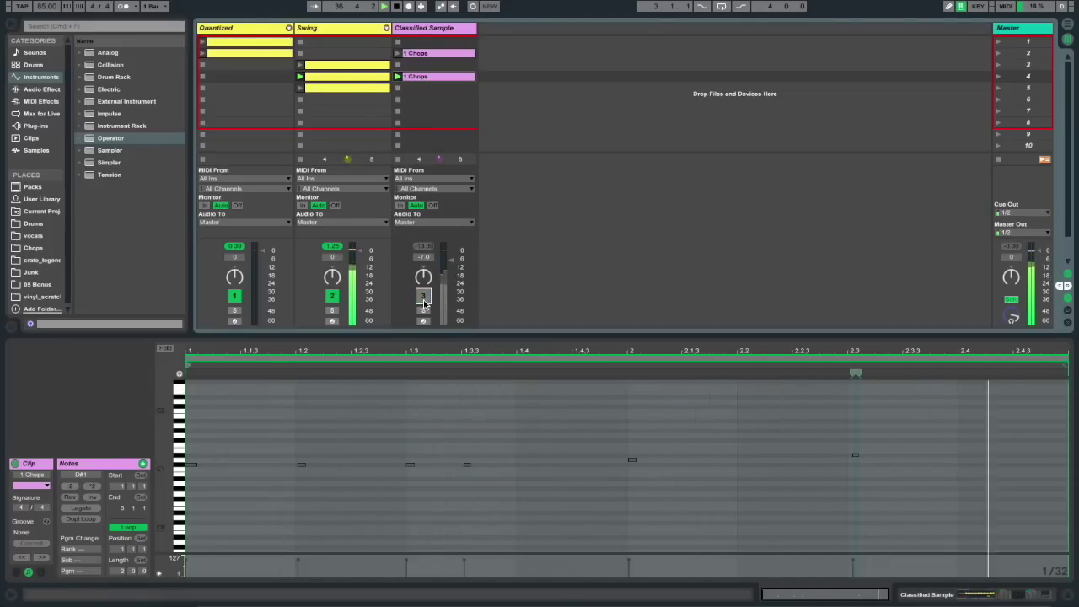
pyautogui.click(423, 297)
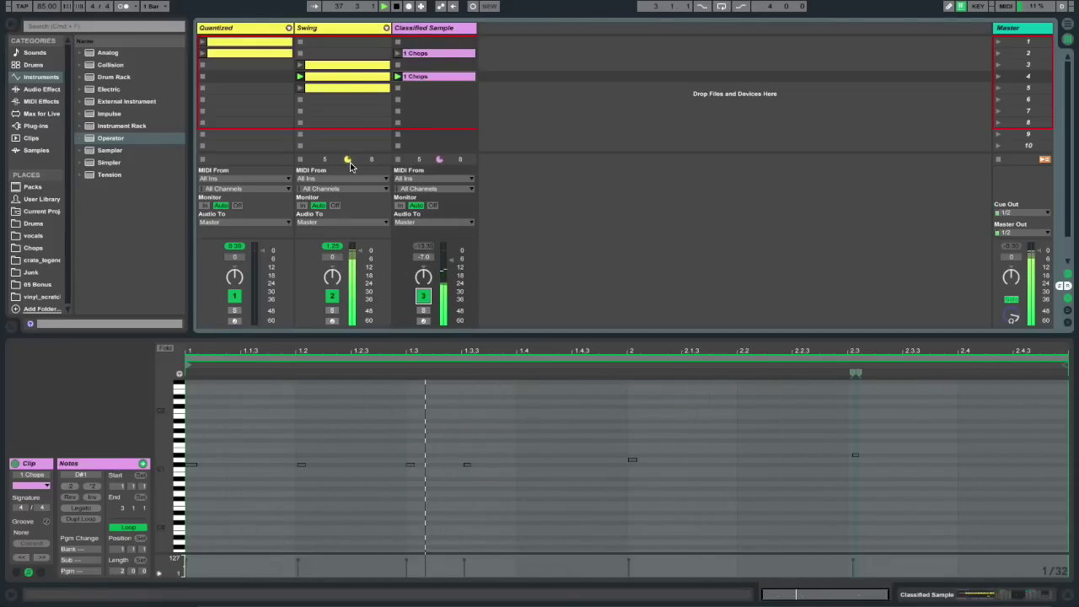
pyautogui.click(351, 93)
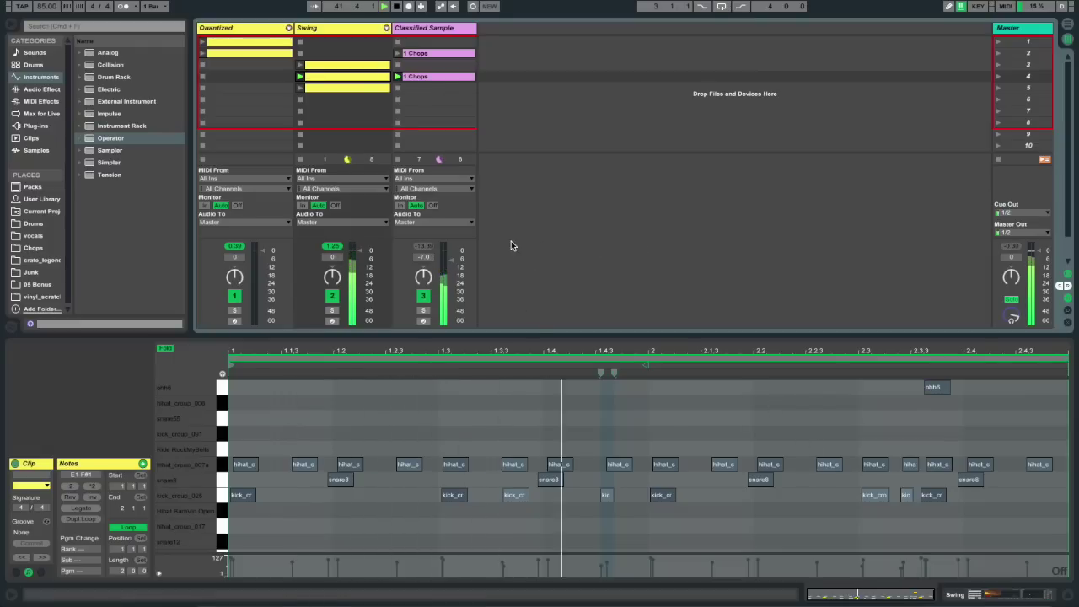
pyautogui.click(438, 30)
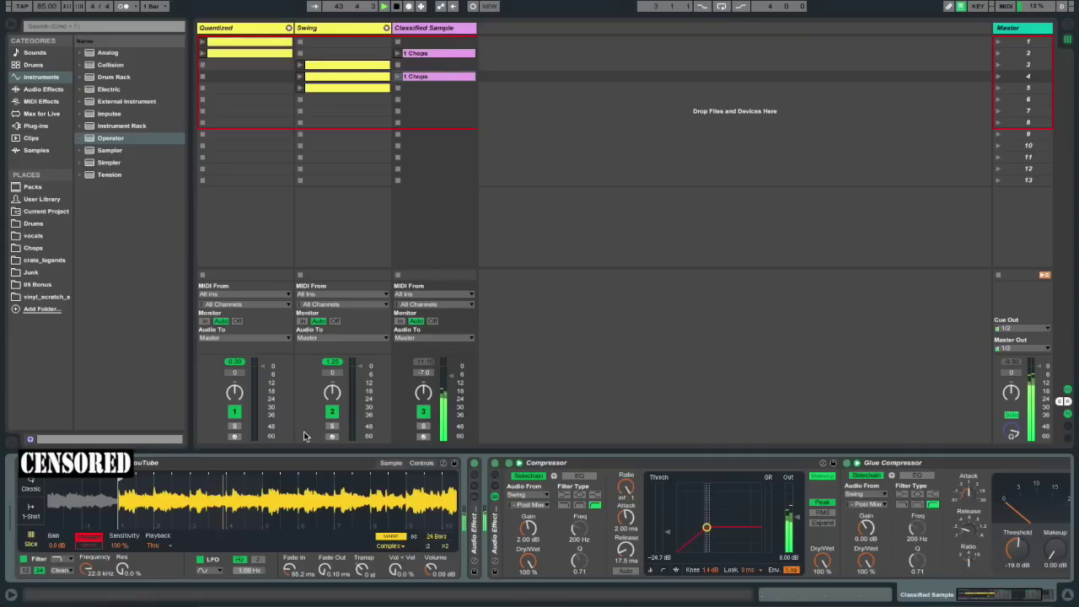